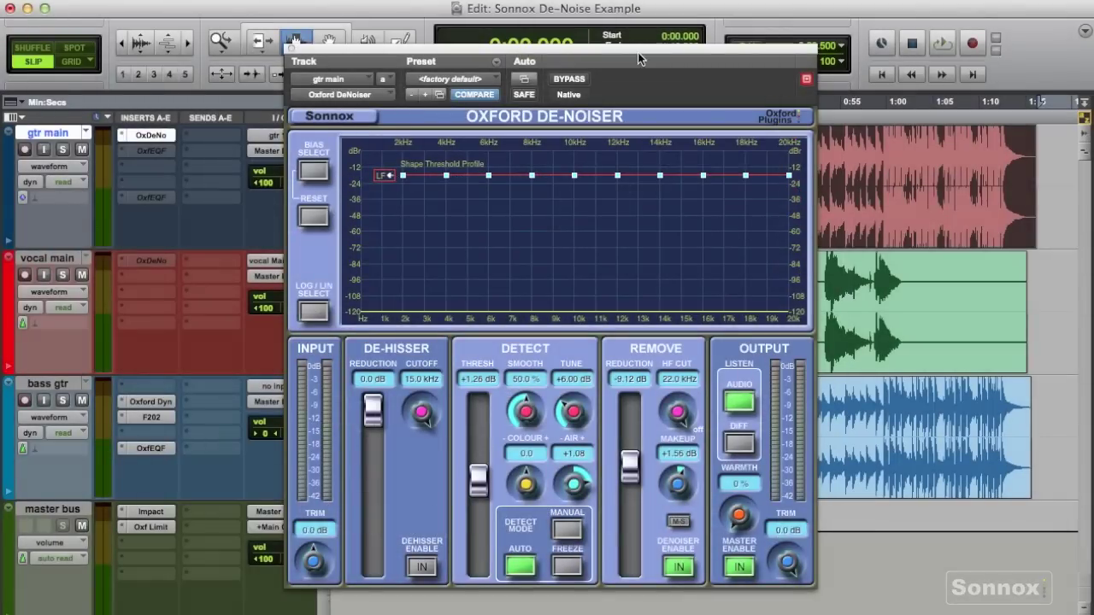
- Nudge the Oxford De-Noiser window on the gtr main track slightly lower
left_click_drag(639, 50, 627, 70)
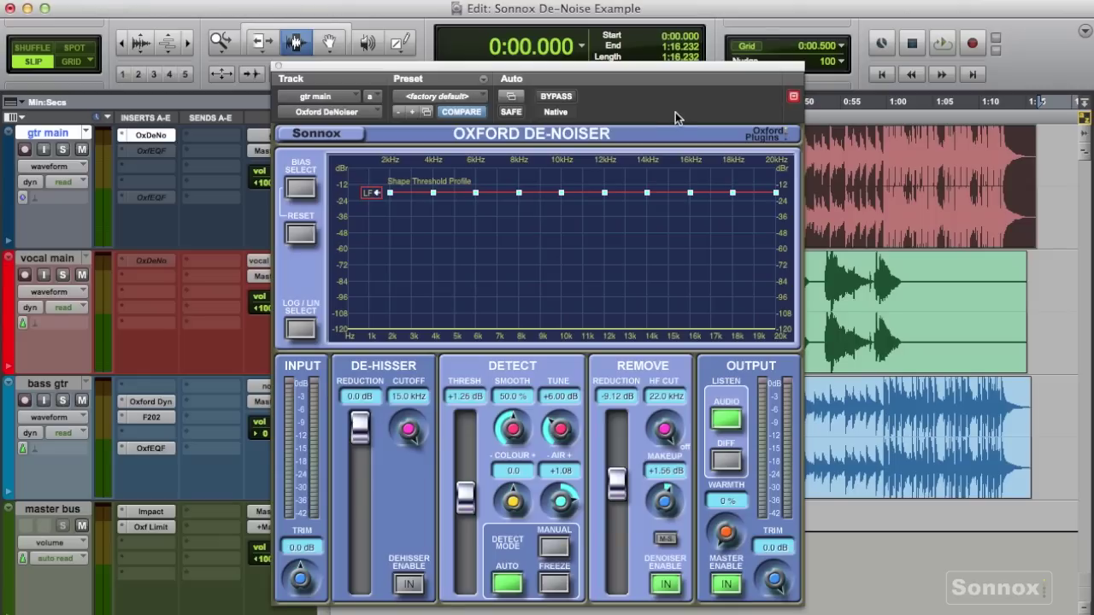
- Close the De-Noiser, make all tracks taller, and zoom to the opening guitar and vocal section
left_click(277, 67)
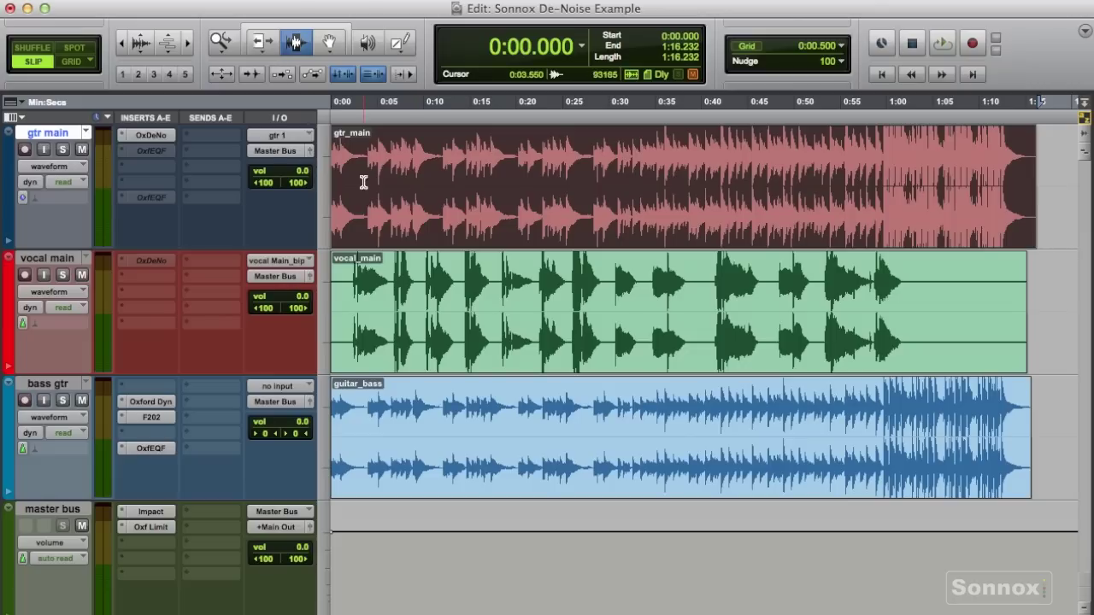
left_click_drag(522, 220, 313, 471)
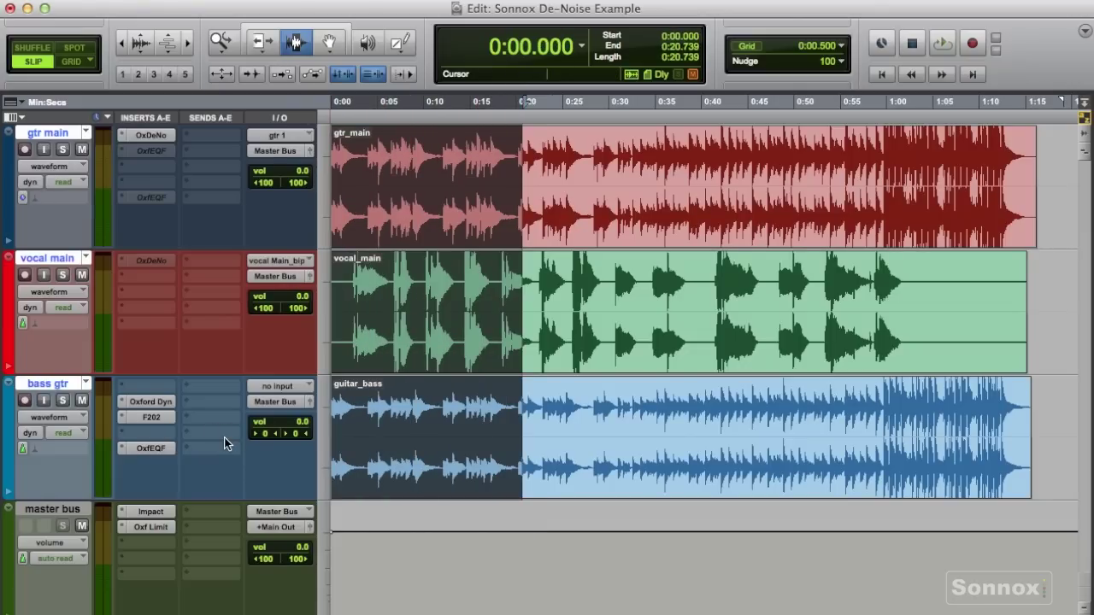
key("ctrl+Up")
left_click(556, 359)
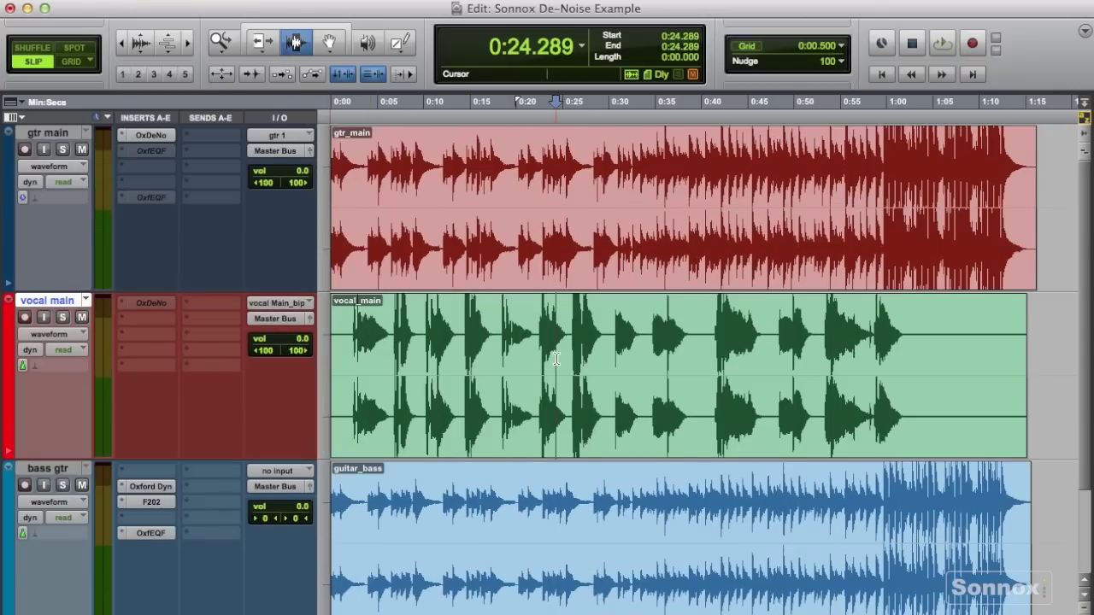
left_click_drag(533, 342, 317, 228)
key("alt+f")
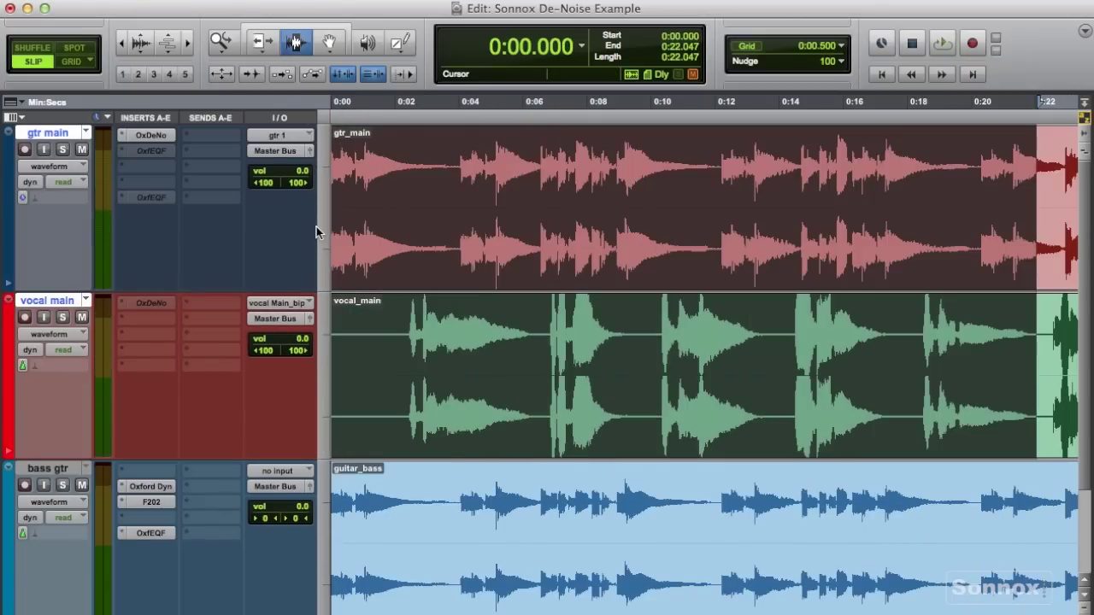
- Zoom to the first 12.131 seconds of gtr main and make that track taller
left_click(496, 231)
left_click_drag(719, 252, 233, 246)
key("alt+f")
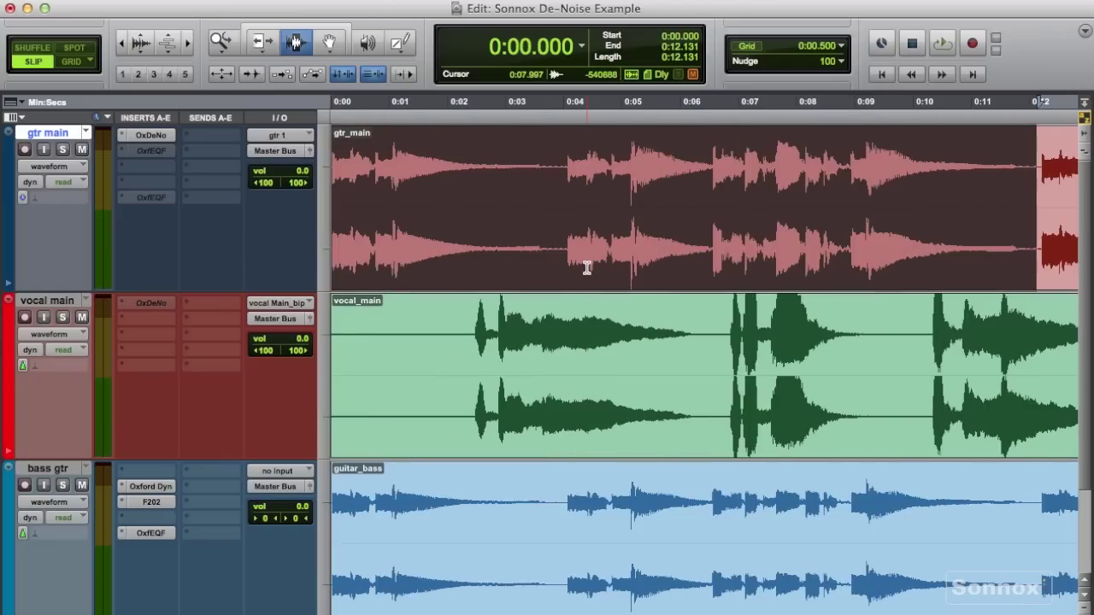
key("ctrl+Up")
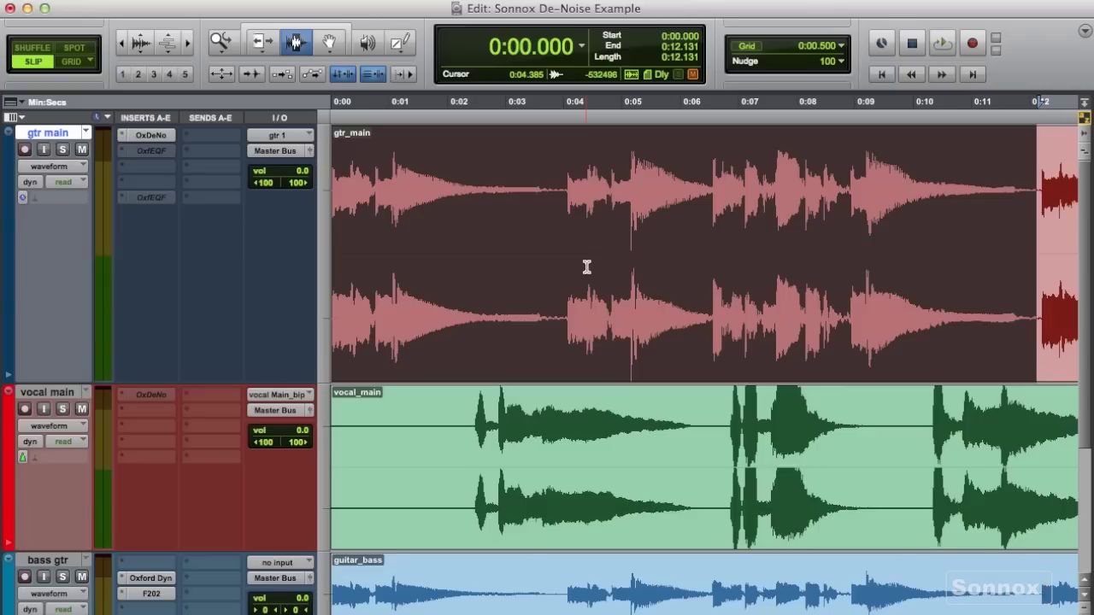
- Toggle the guitar OxfEQF's HF band on and back off, then close the EQ
left_click(150, 151)
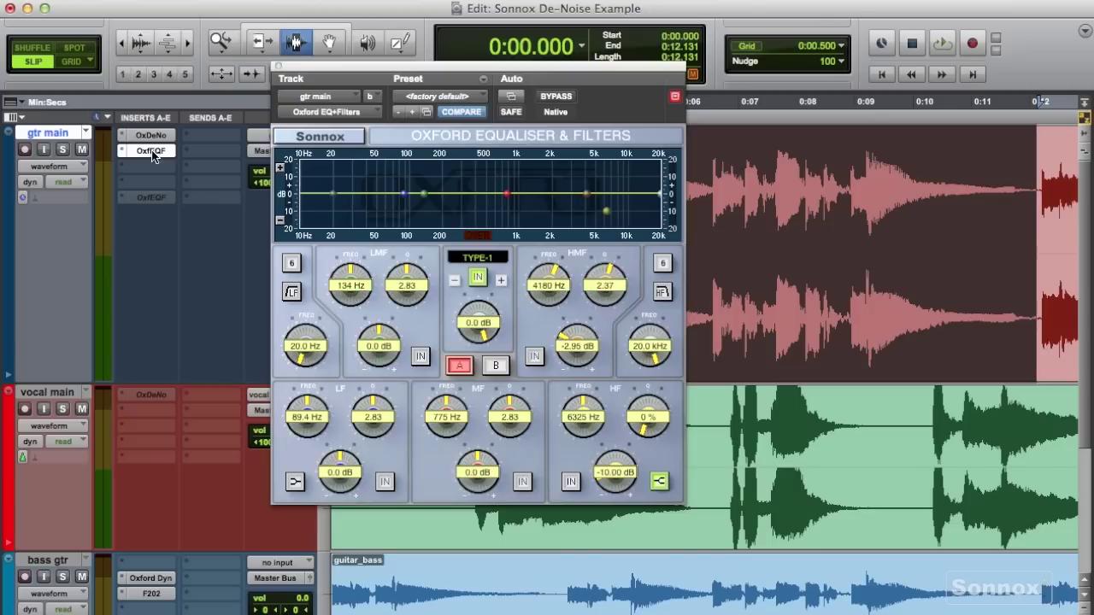
left_click(570, 483)
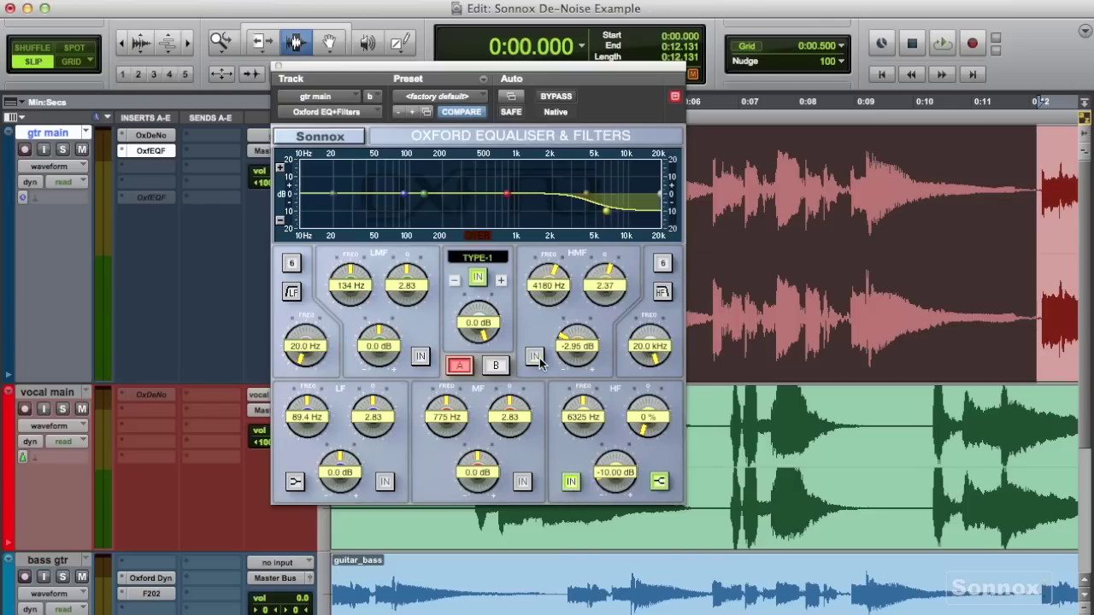
left_click(571, 483)
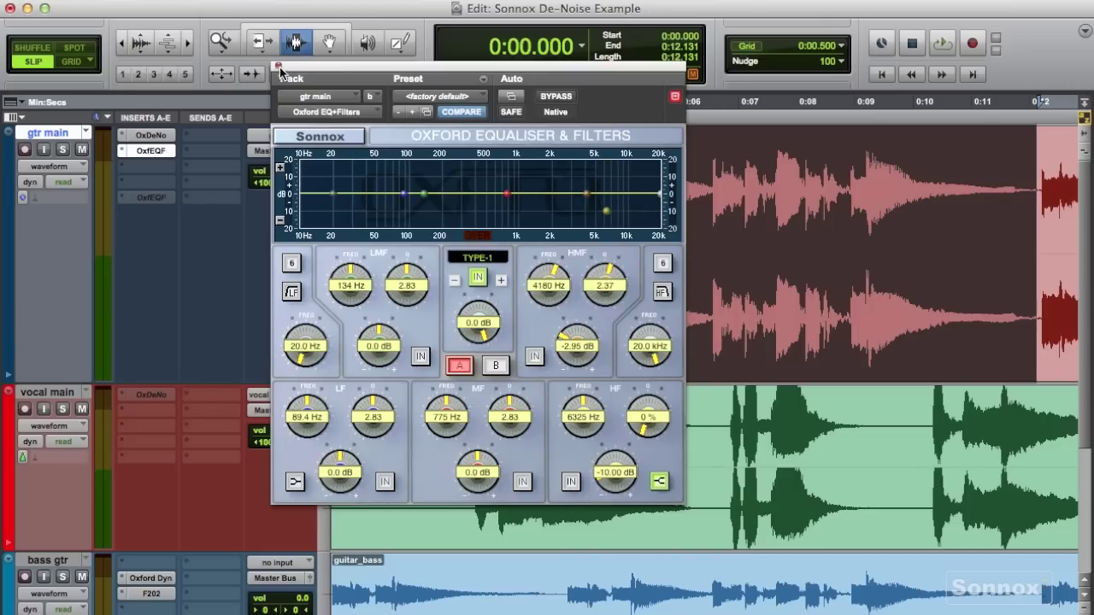
left_click(277, 67)
- Start guitar playback with the De-Noiser showing, then close the De-Noiser window
left_click(155, 135)
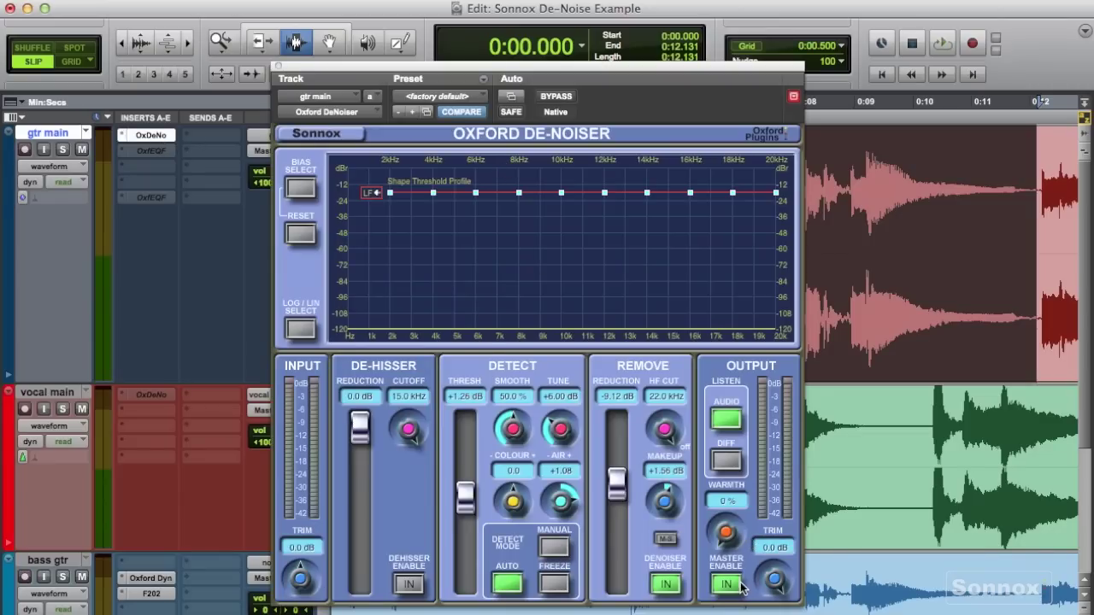
left_click_drag(577, 70, 827, 65)
key("space")
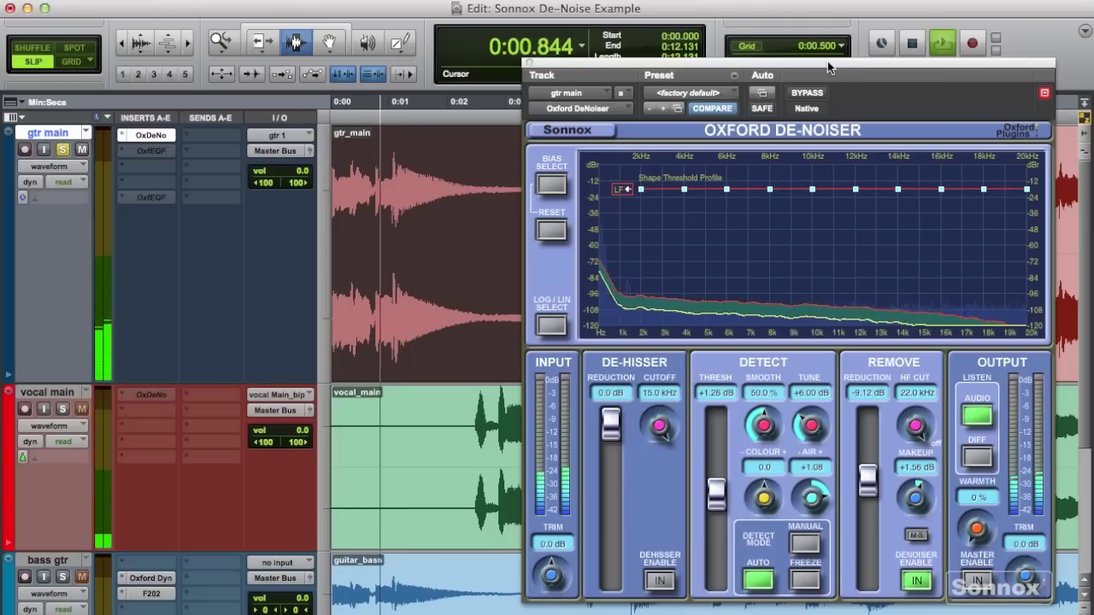
left_click(529, 64)
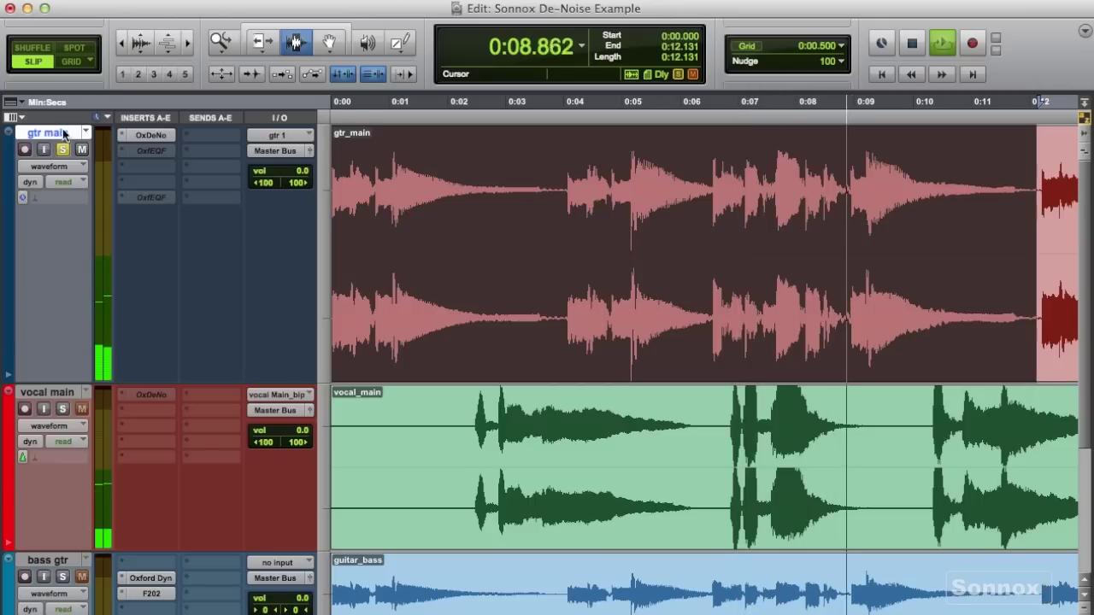
- Enable the guitar De-Noiser, lower threshold to +0.14 dB, and set reduction to -9.40 dB
left_click(147, 135)
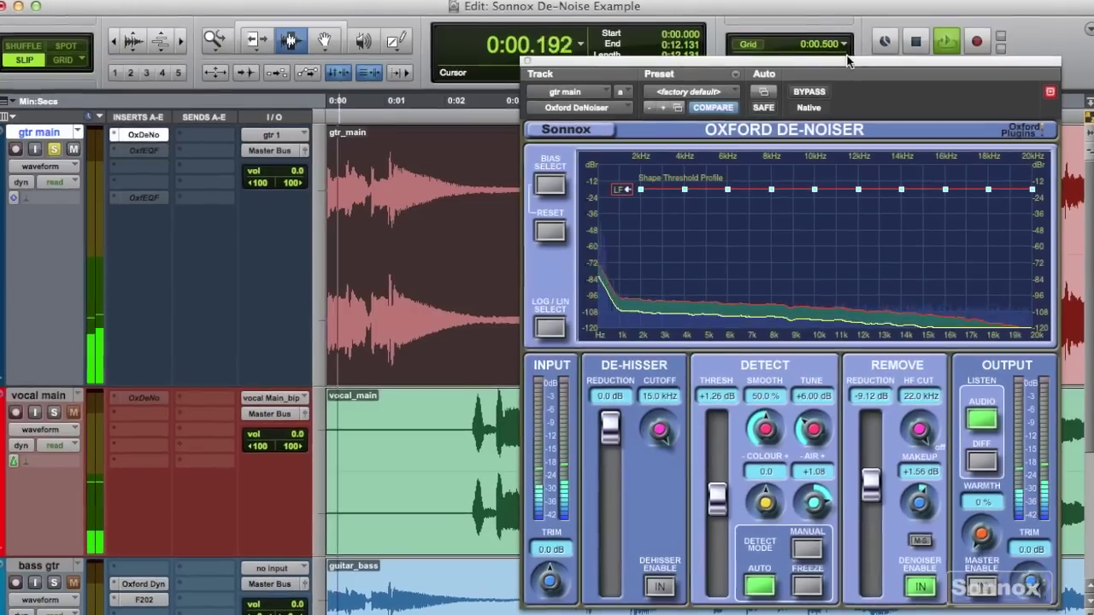
left_click_drag(848, 60, 625, 20)
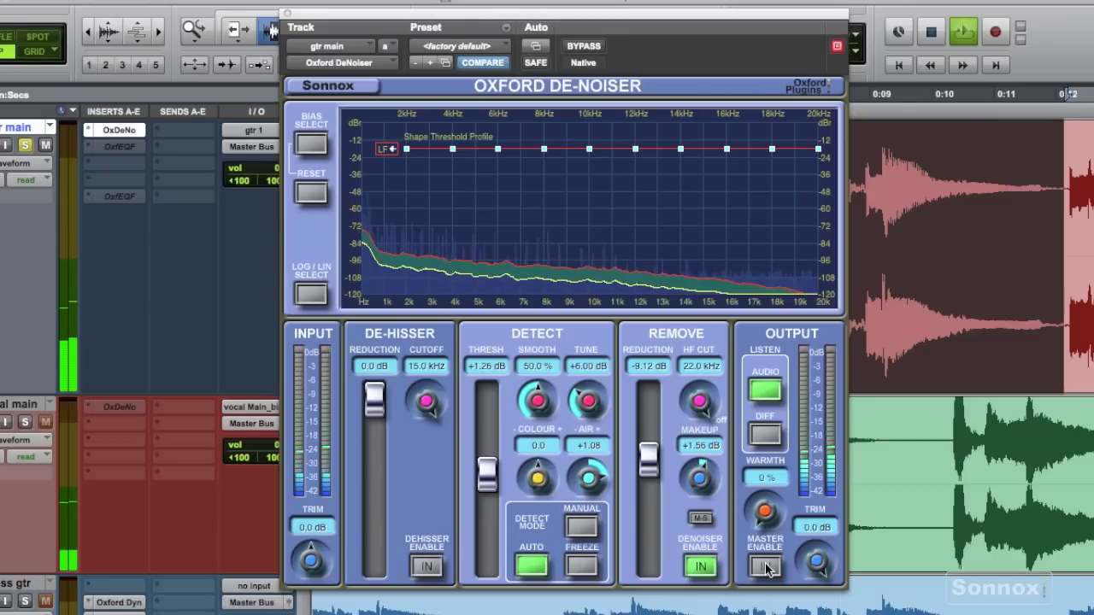
key("space")
left_click(765, 566)
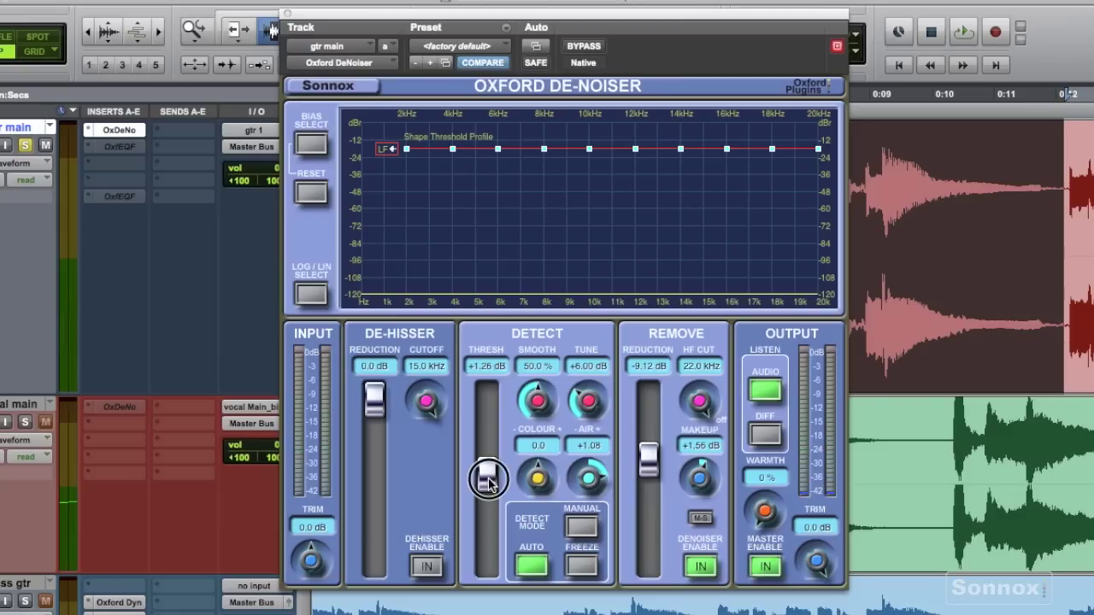
left_click_drag(489, 483, 514, 579)
key("space")
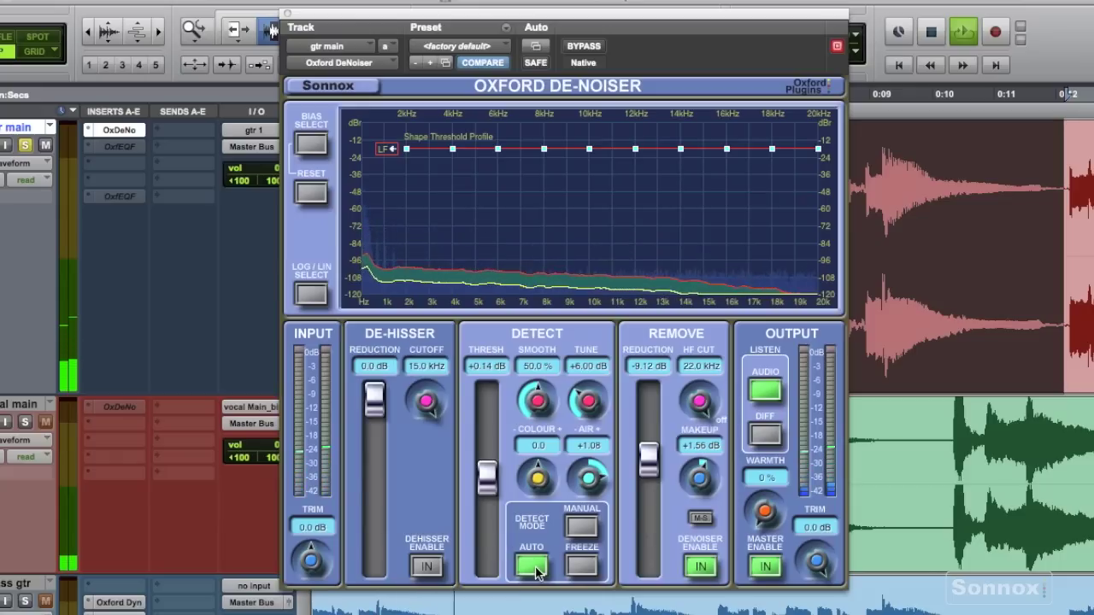
left_click_drag(487, 487, 488, 488)
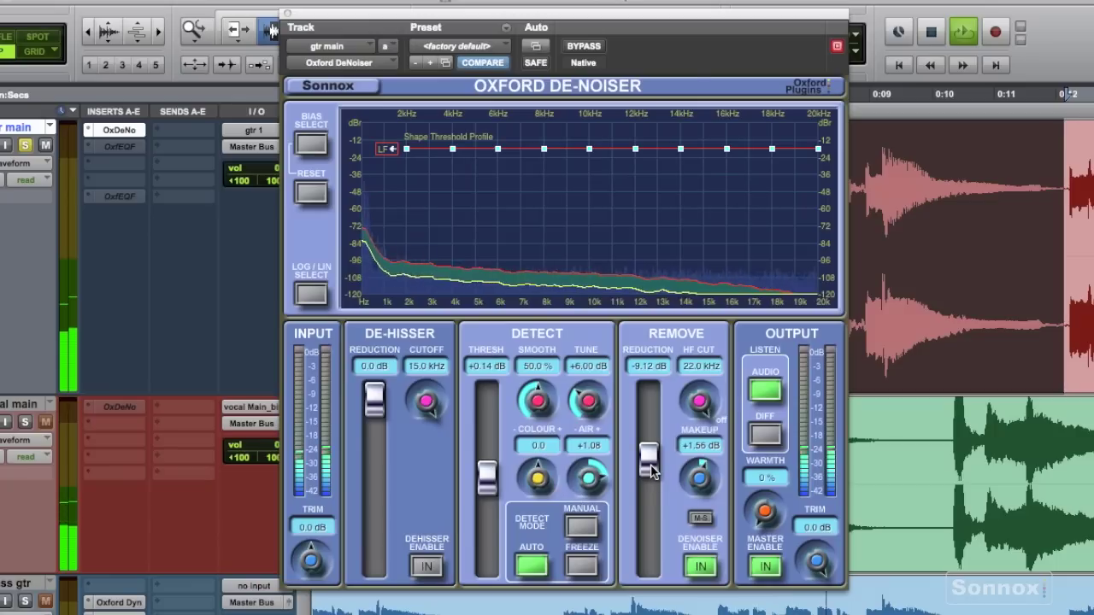
left_click_drag(651, 472, 646, 460)
left_click(701, 568)
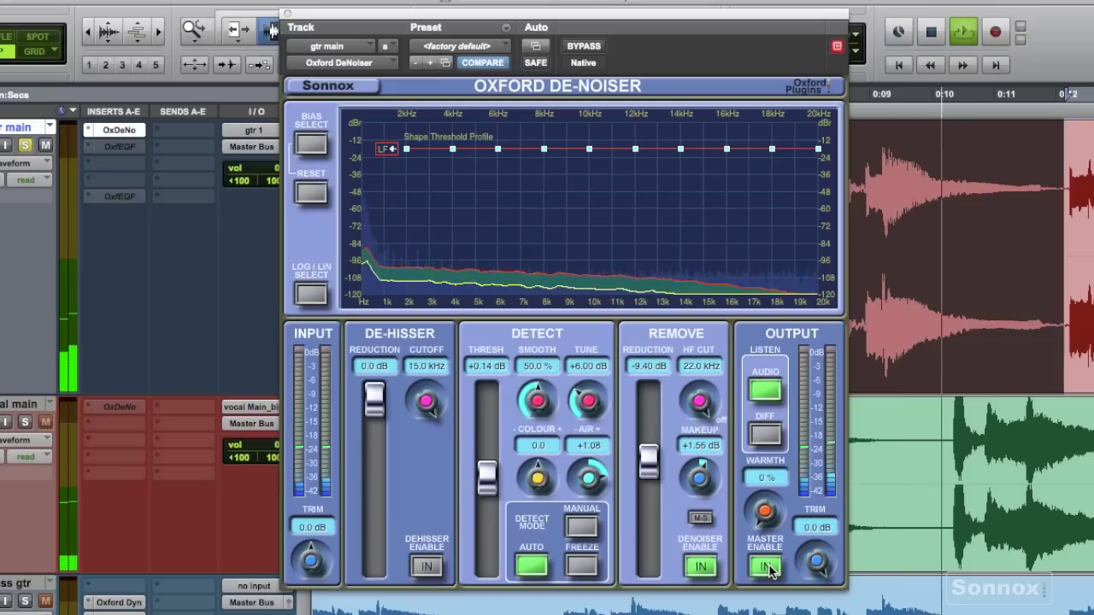
key("space")
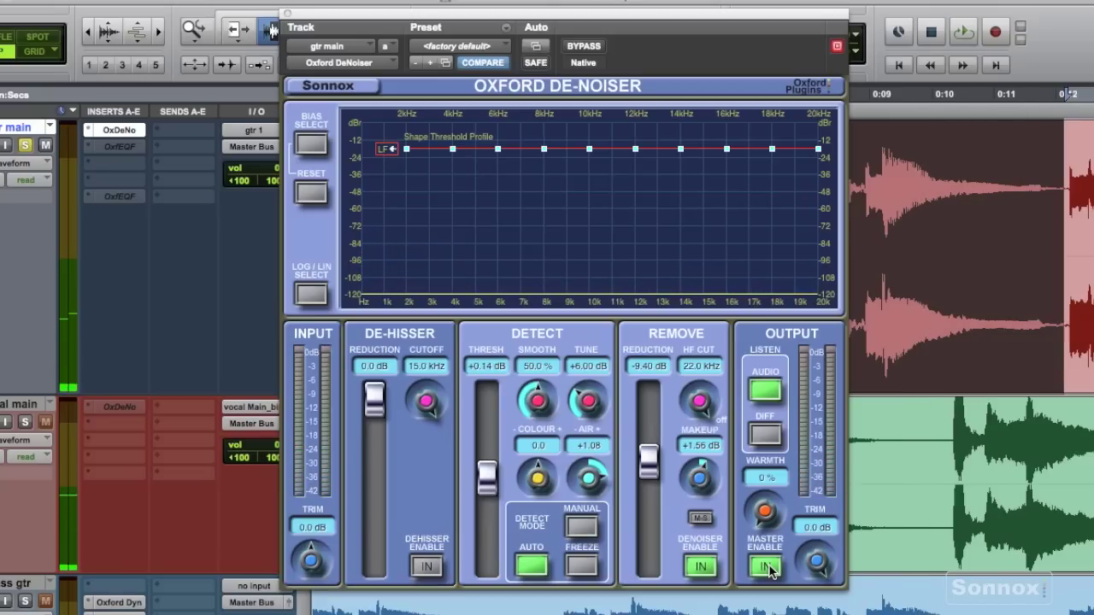
left_click_drag(594, 481, 592, 478)
key("space")
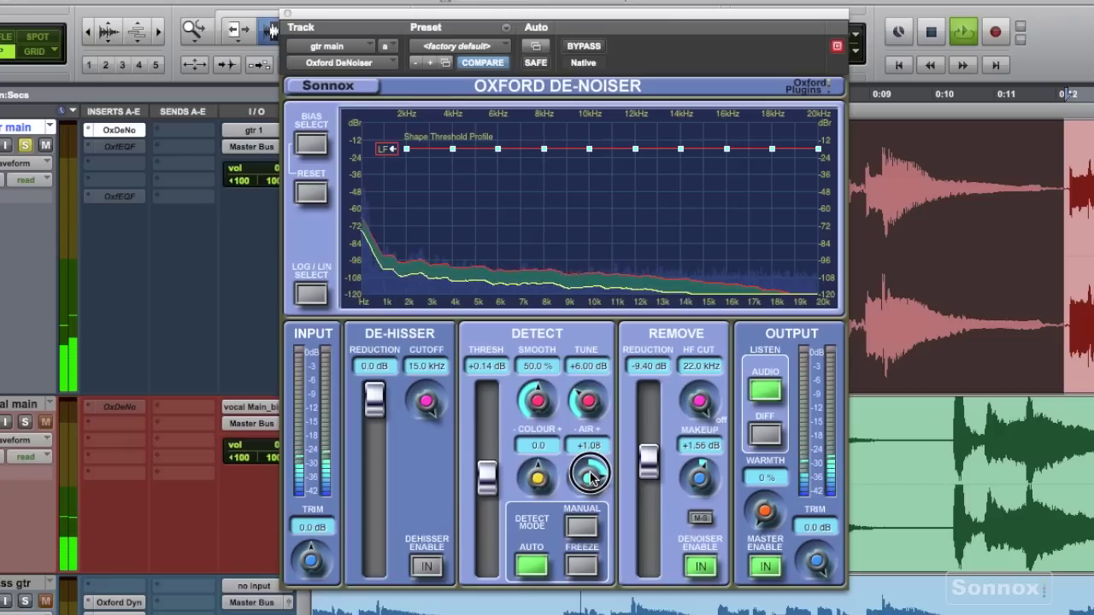
left_click_drag(592, 479, 593, 480)
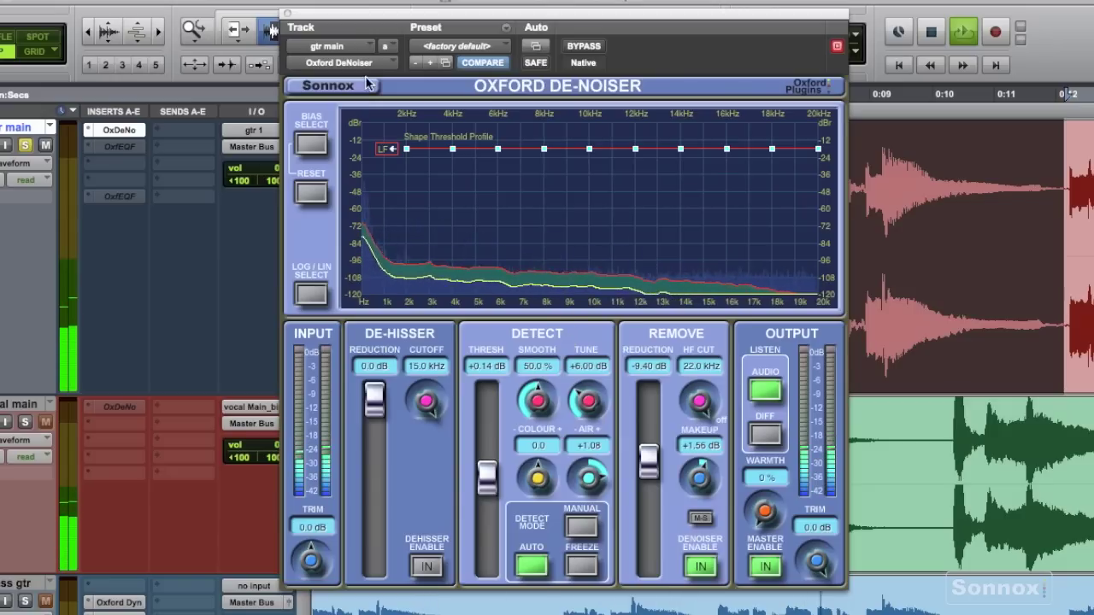
- Arrange the guitar EQ and De-Noiser windows side by side while the guitar plays
key("space")
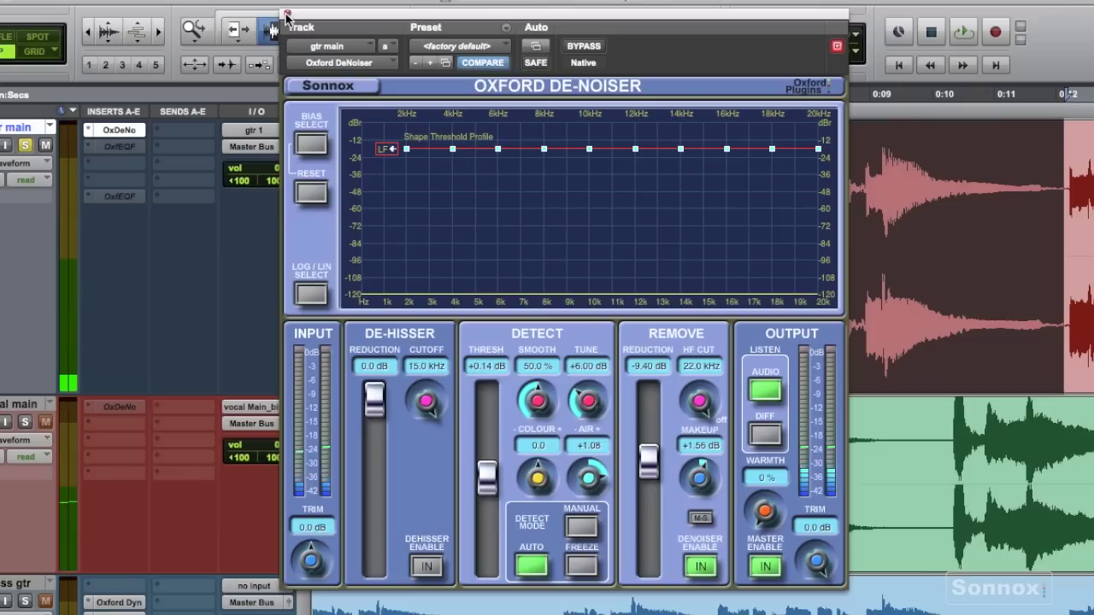
left_click(118, 197)
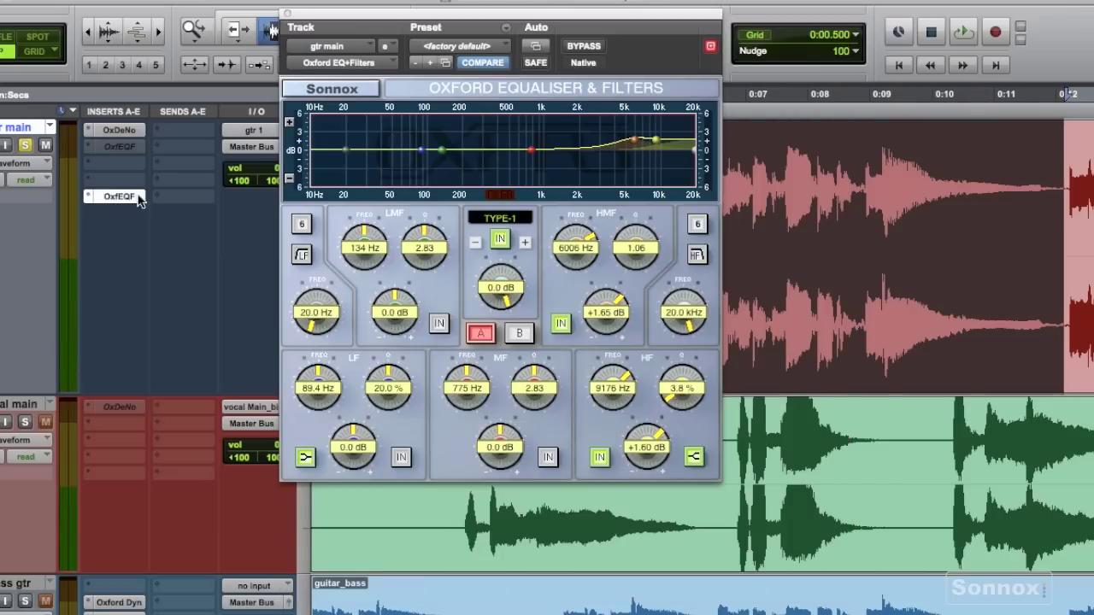
key("space")
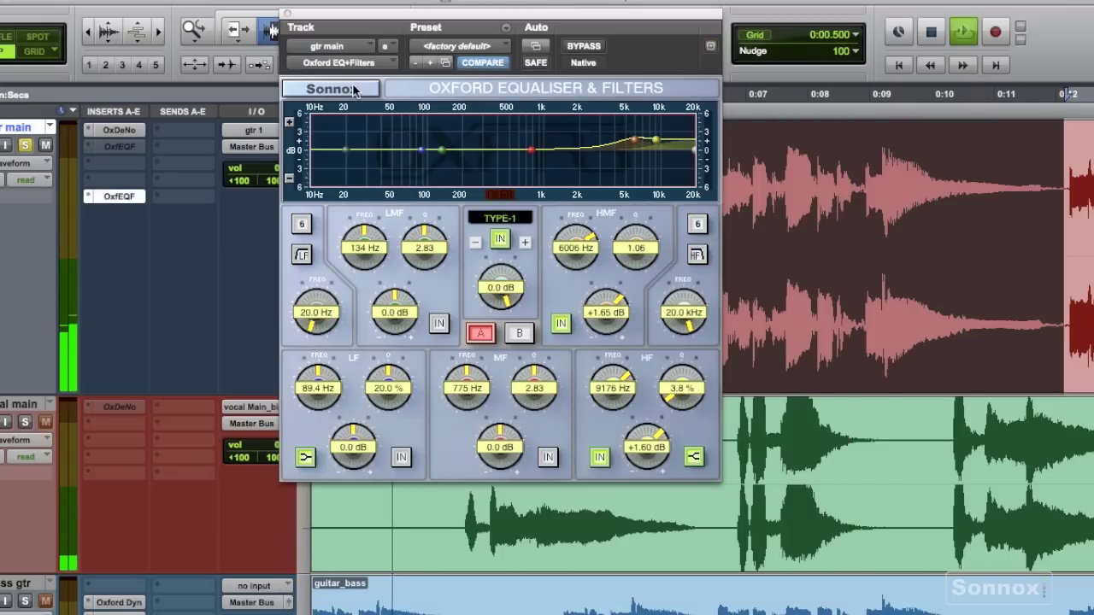
left_click(118, 130)
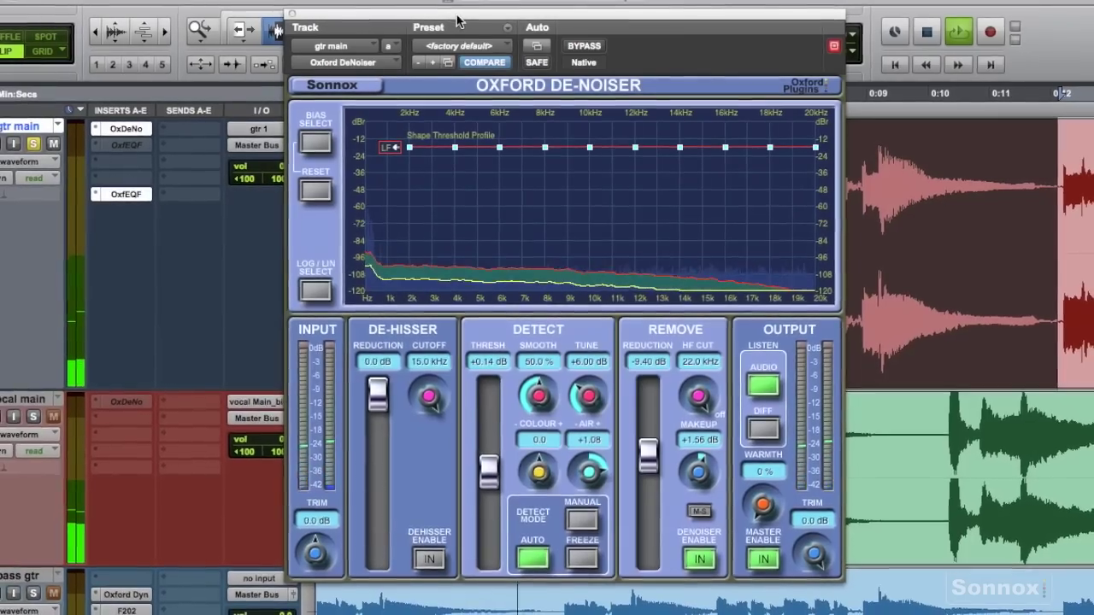
left_click_drag(457, 19, 692, 15)
left_click_drag(470, 85, 237, 82)
left_click_drag(565, 12, 397, 49)
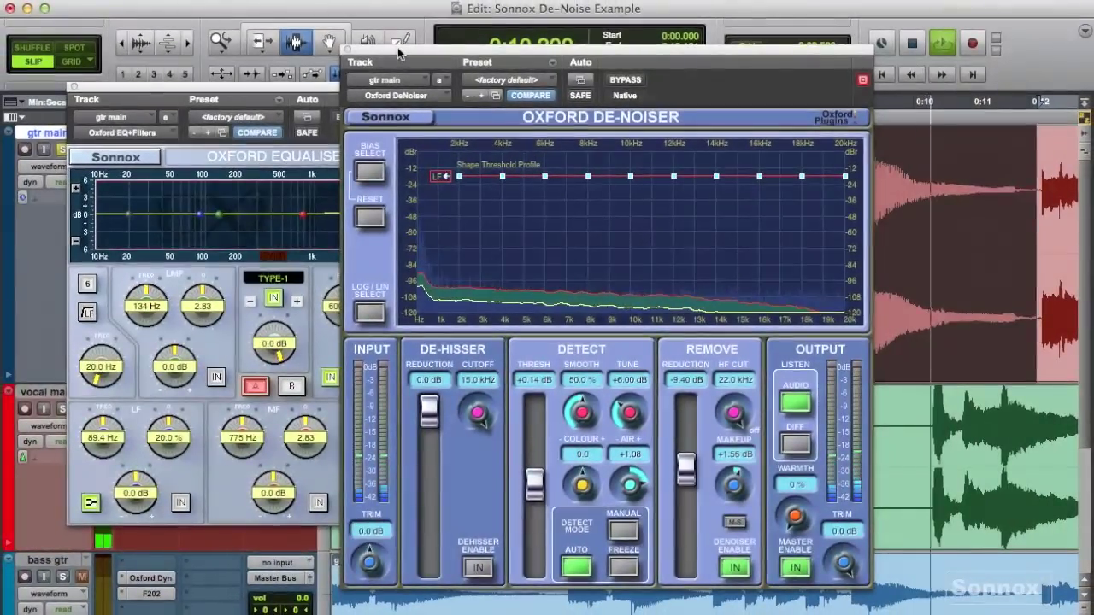
- Stop playback and close the guitar De-Noiser and EQ windows
key("space")
left_click(344, 51)
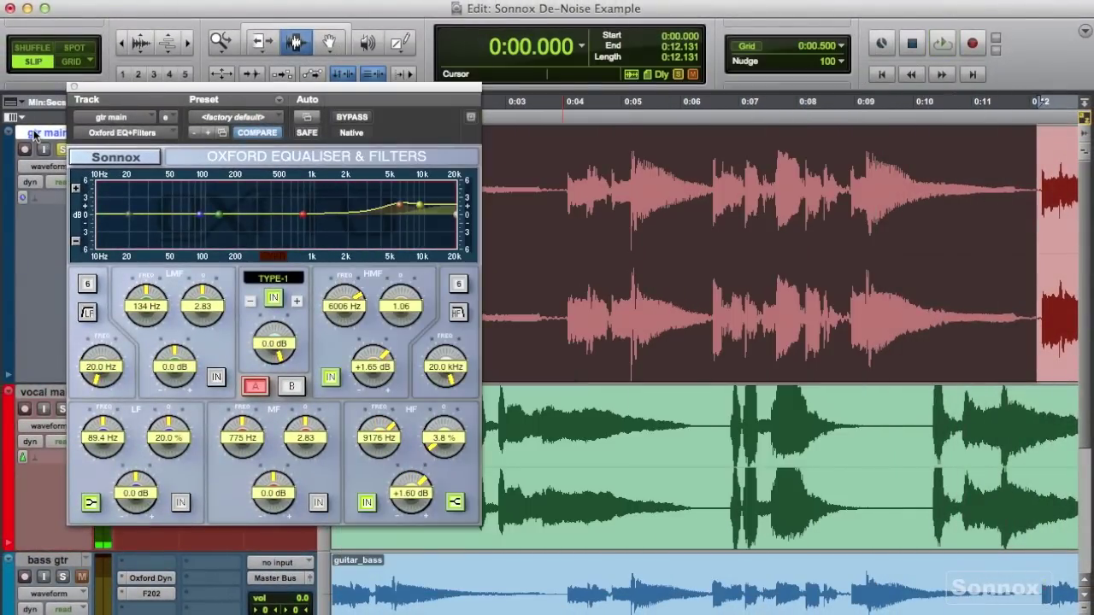
left_click(73, 88)
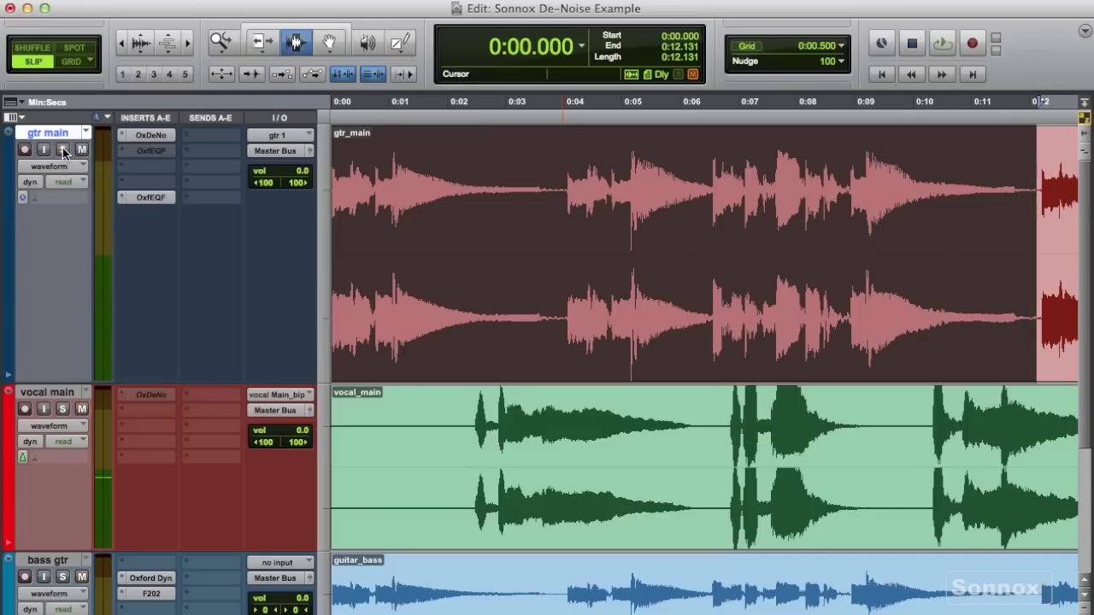
- Select 0:02.334–0:10.258 on vocal_main, expand the track to fill the window, and audition it
left_click_drag(467, 436, 928, 462)
key("ctrl+super+e")
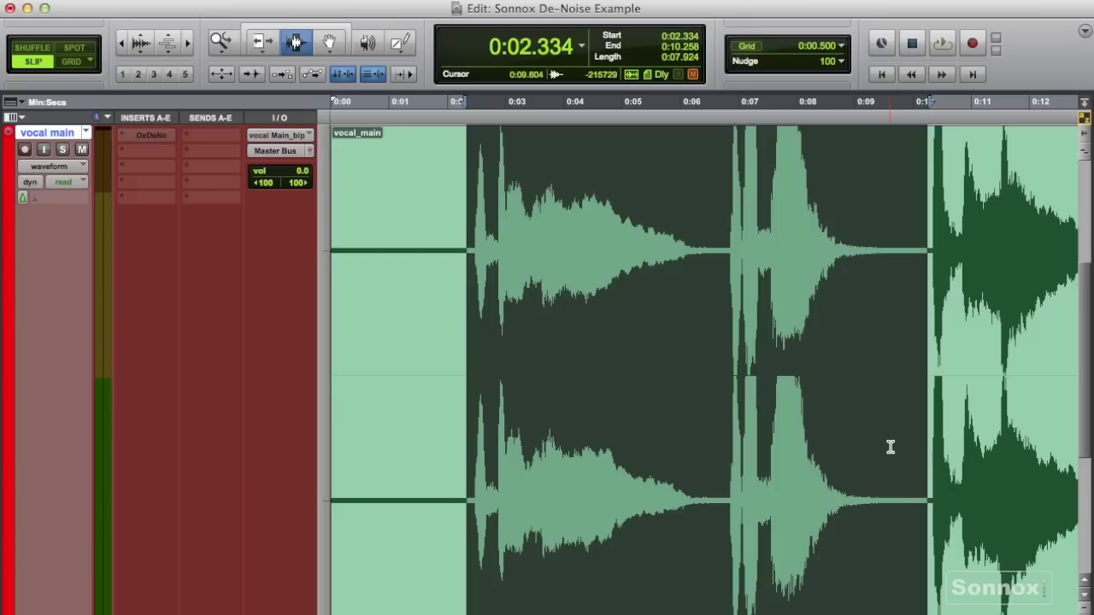
key("space")
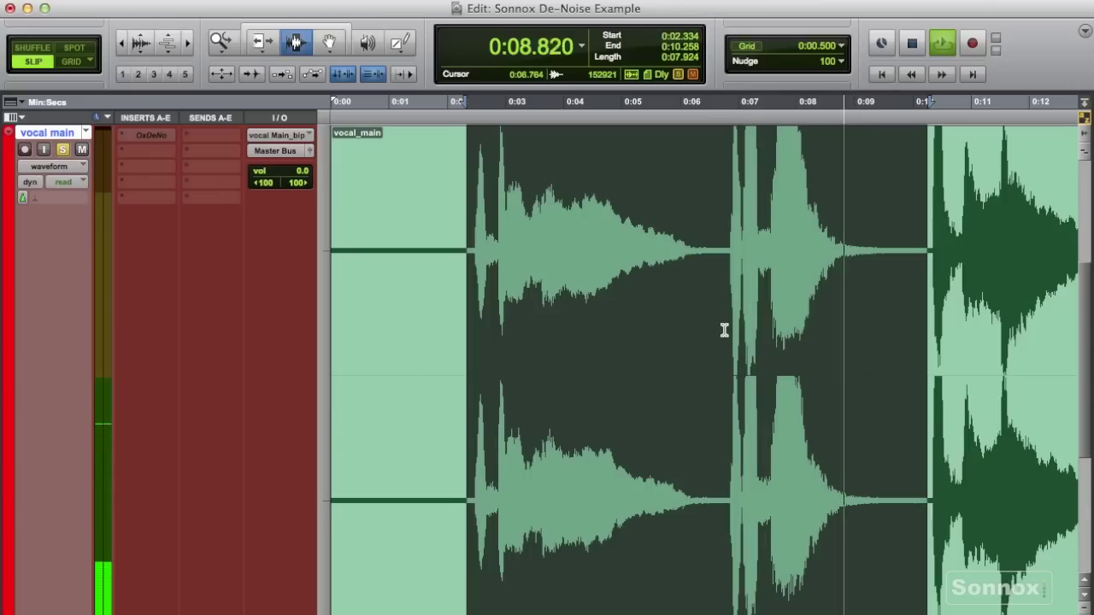
key("space")
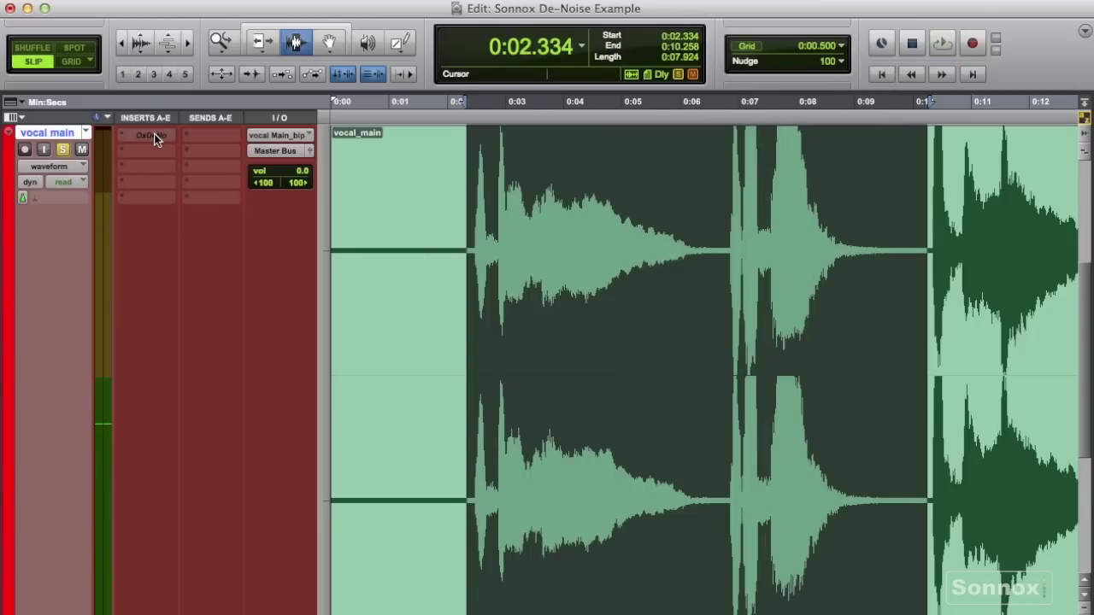
- Raise the vocal De-Noiser threshold to +2.11 dB, deepen the reduction, and enable processing
left_click(153, 135)
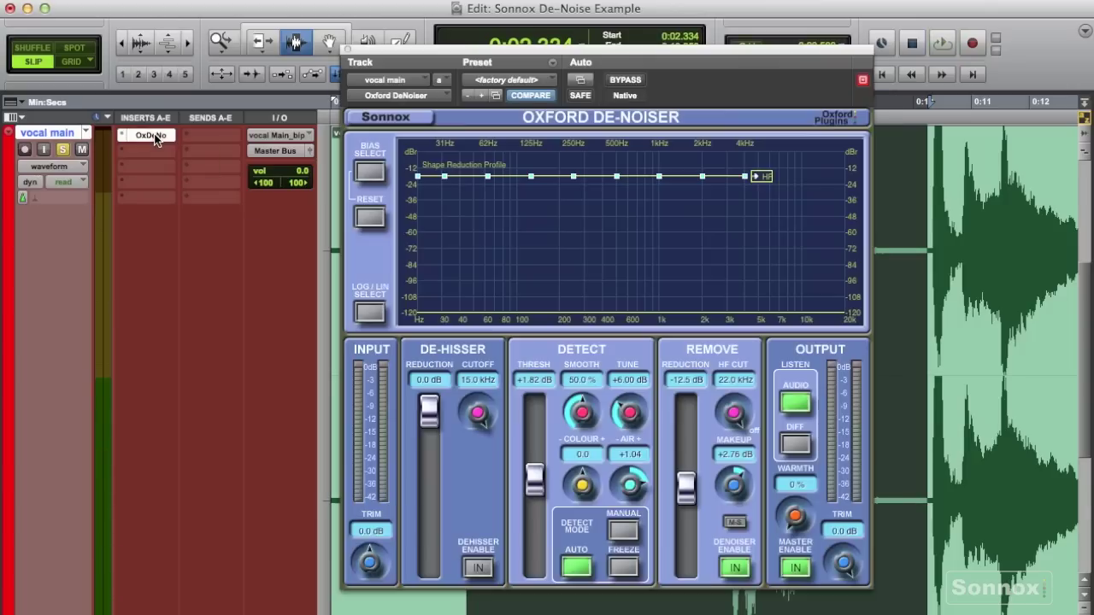
left_click_drag(635, 48, 392, 29)
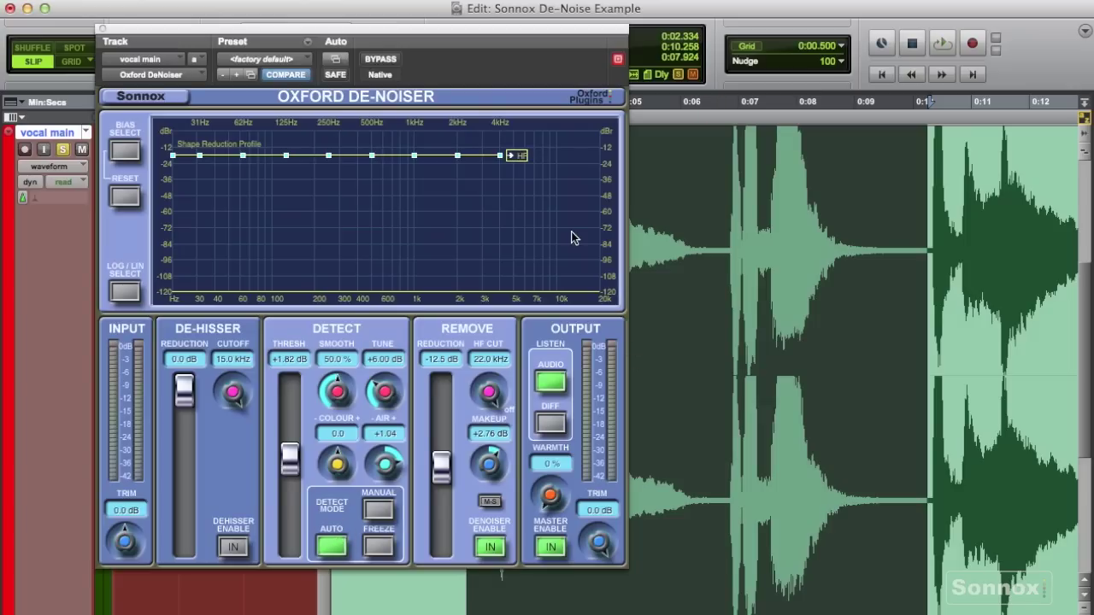
left_click(292, 461)
left_click_drag(292, 462, 289, 457)
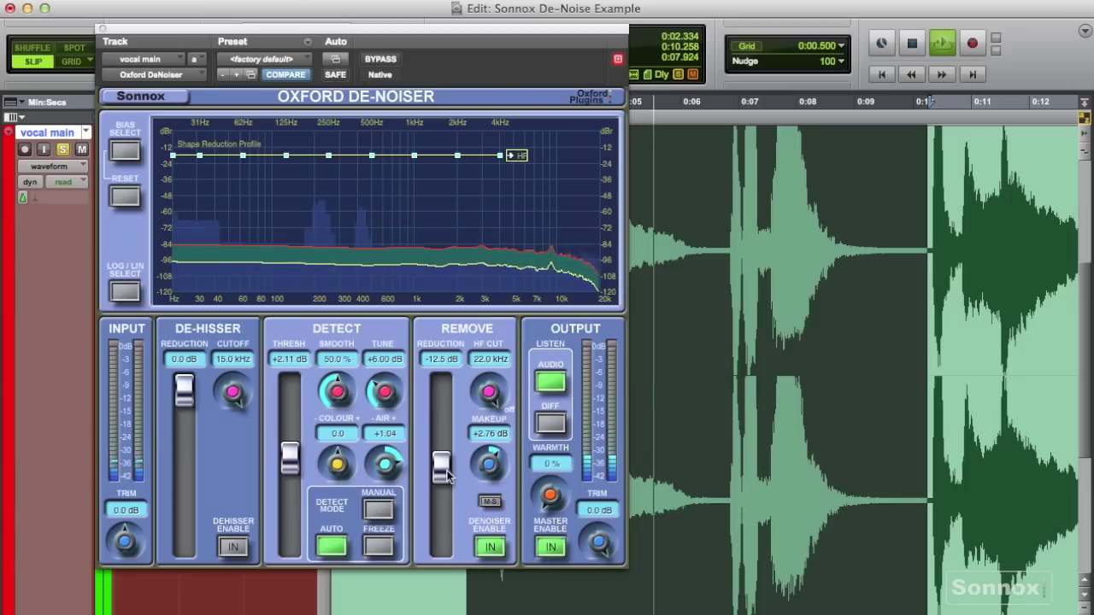
mouse_move(441, 466)
left_mouse_down()
mouse_move(443, 503)
mouse_move(442, 474)
left_mouse_up()
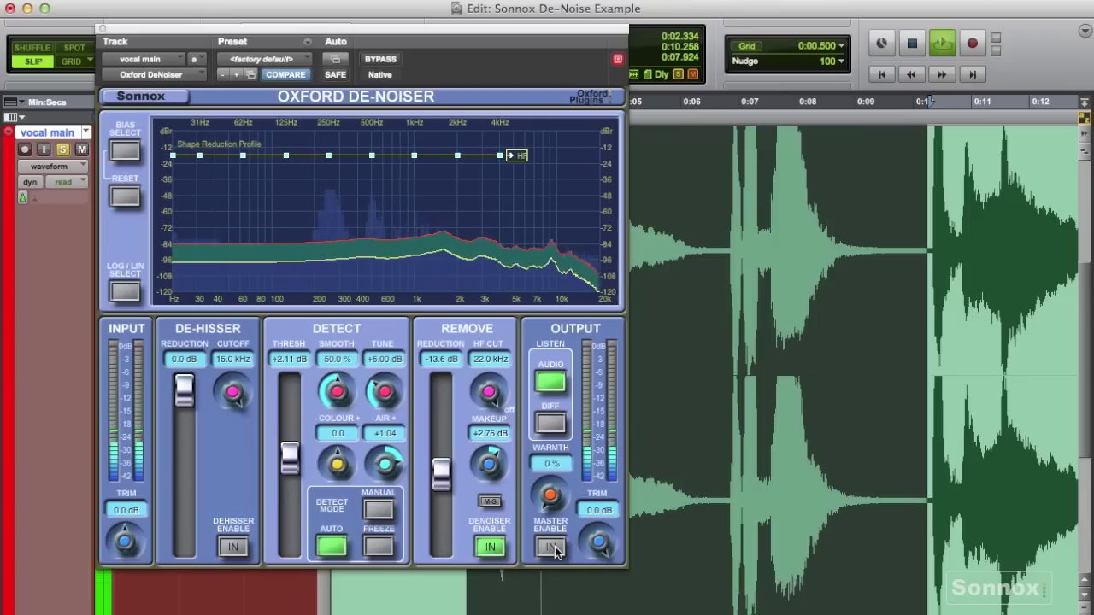
left_click(551, 551)
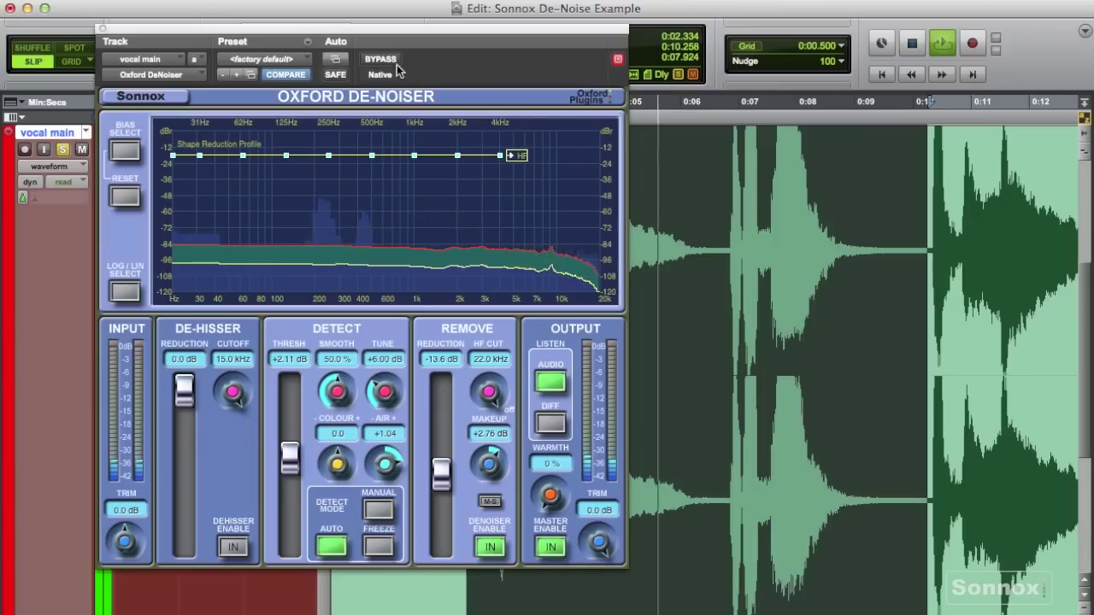
- Ease the vocal noise reduction back to -12.2 dB and compare bypassed against processed
left_click_drag(372, 40, 593, 40)
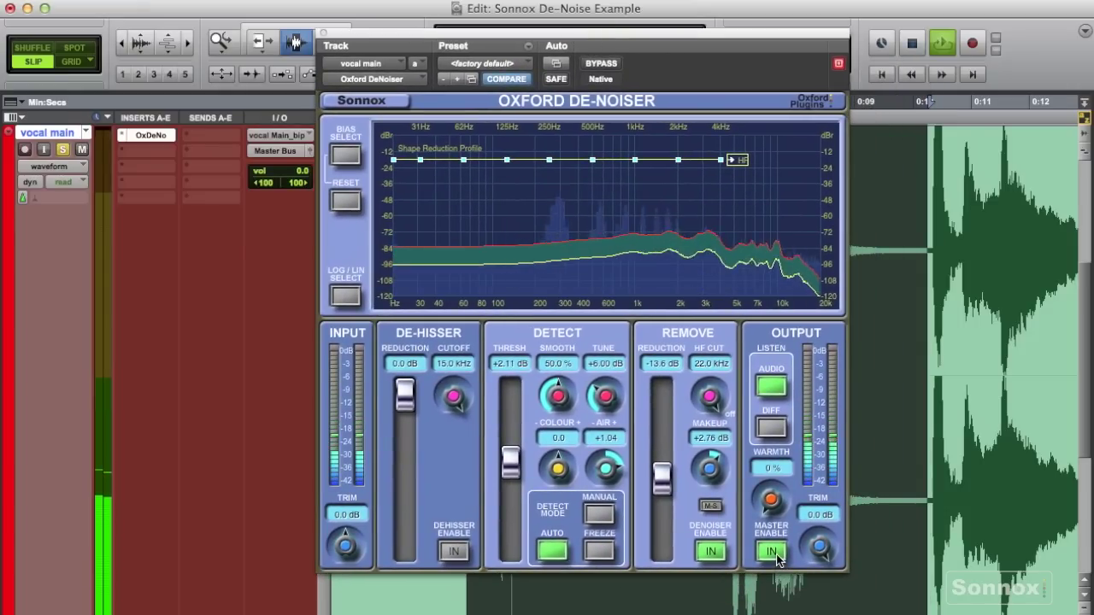
left_click_drag(661, 475, 615, 469)
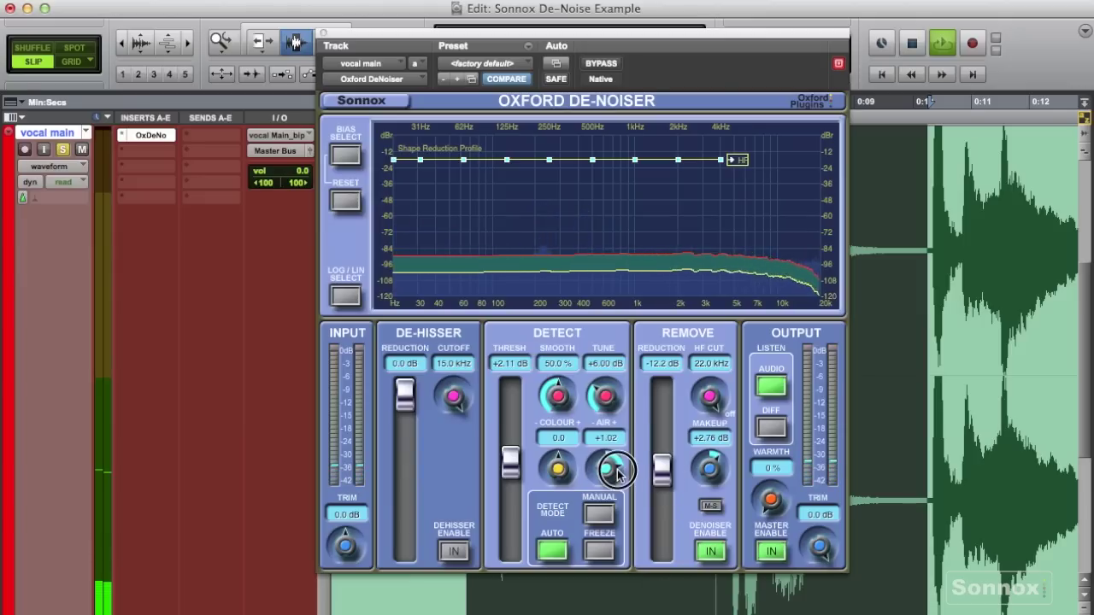
left_click(772, 551)
left_click(771, 551)
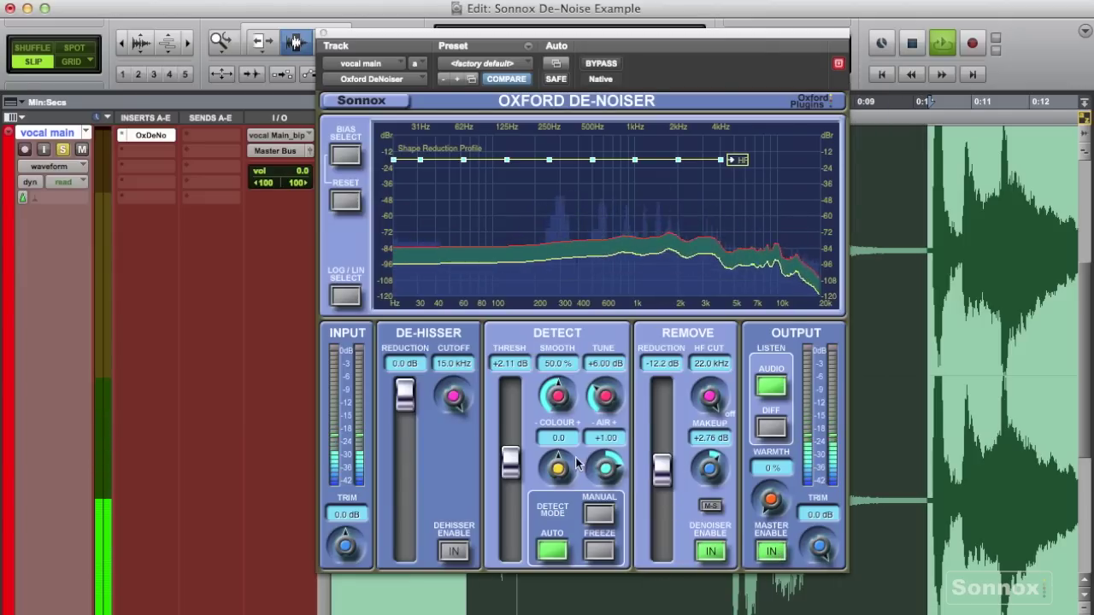
- Set the vocal De-Noiser's Air knob to +1.06
left_click_drag(608, 464, 626, 420)
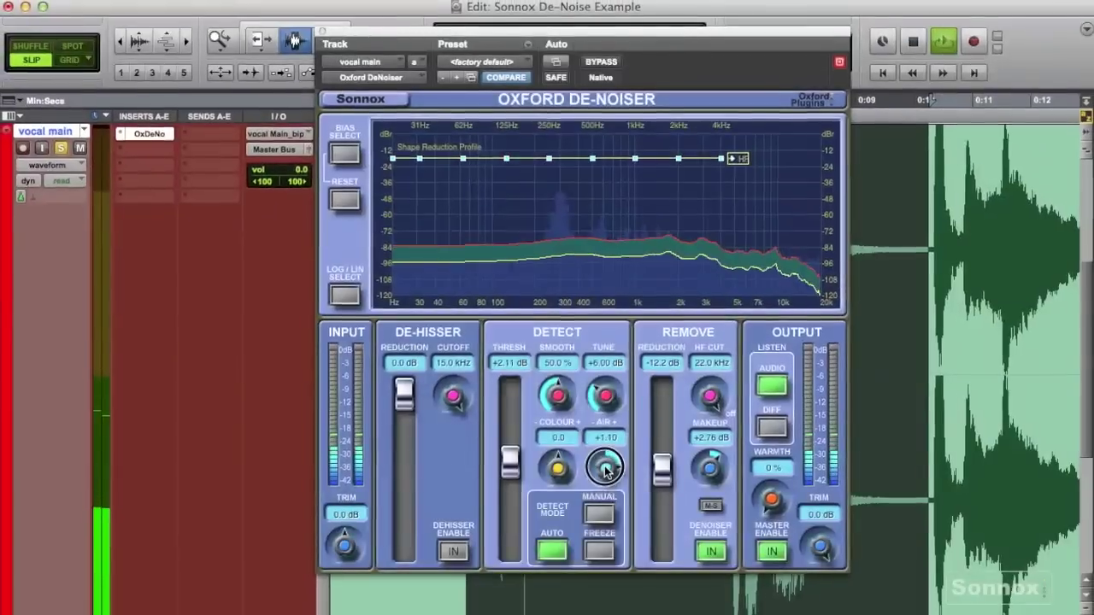
left_click_drag(604, 474, 608, 470)
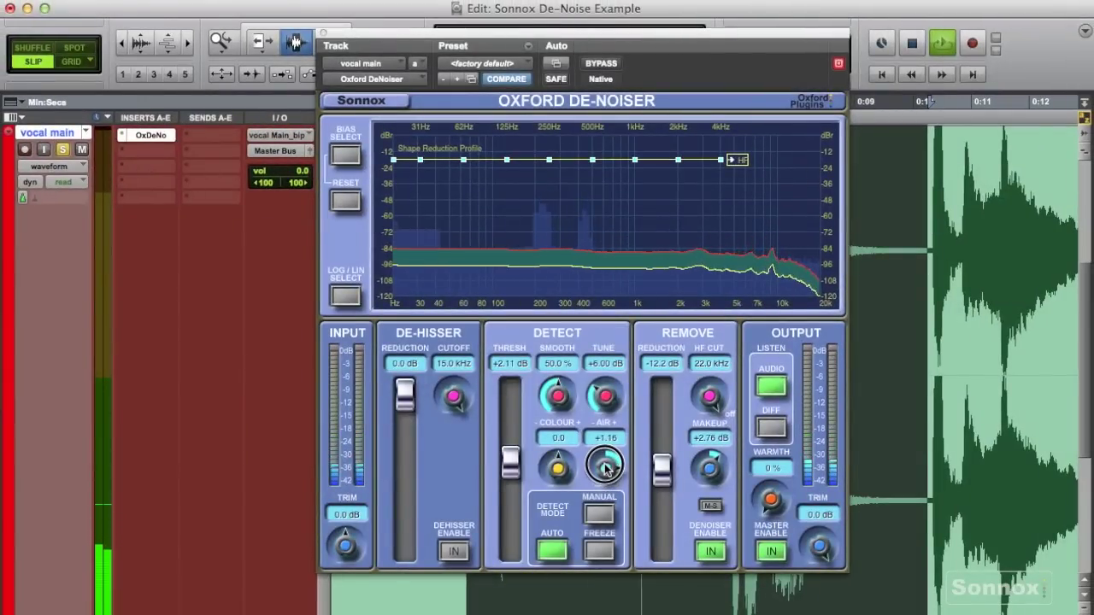
left_click_drag(606, 476, 606, 473)
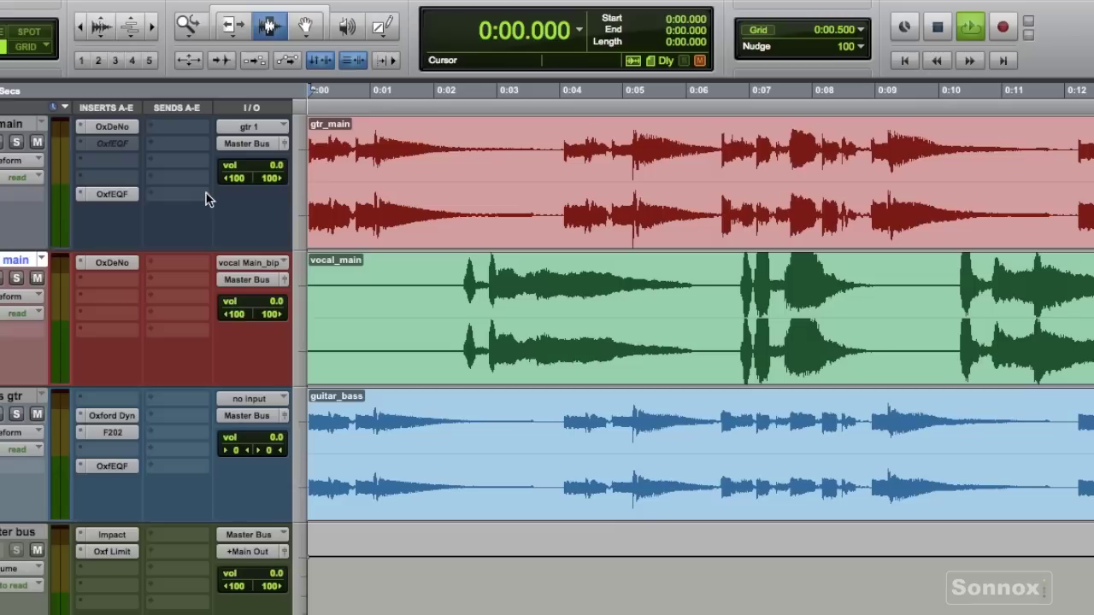
- Play the full mix from the start and zoom out twice to show the whole song
key("space")
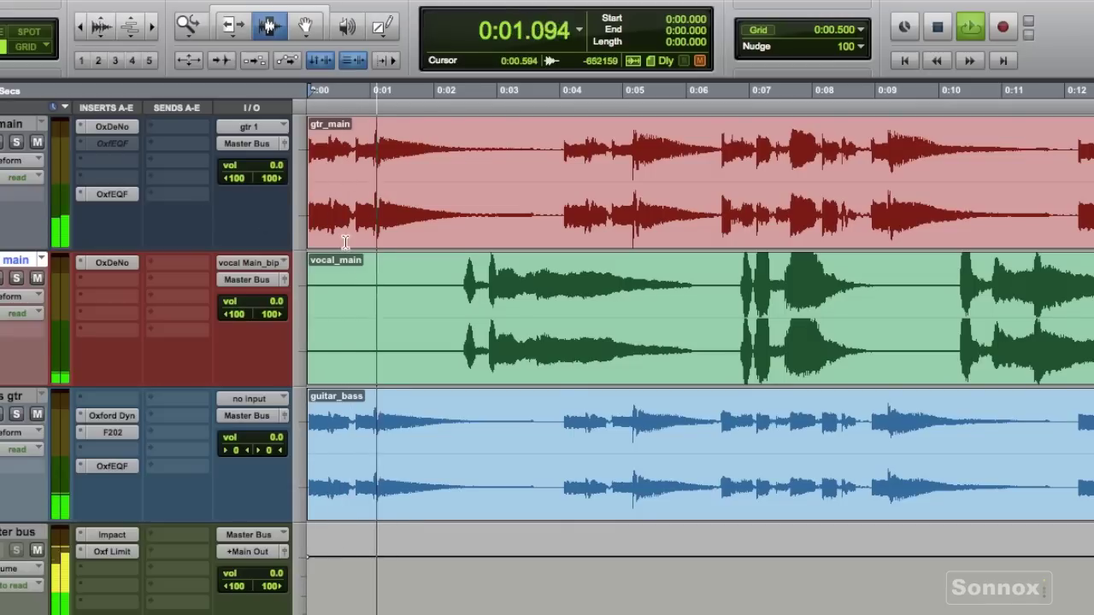
key("super+bracketleft")
key("super+bracketleft")
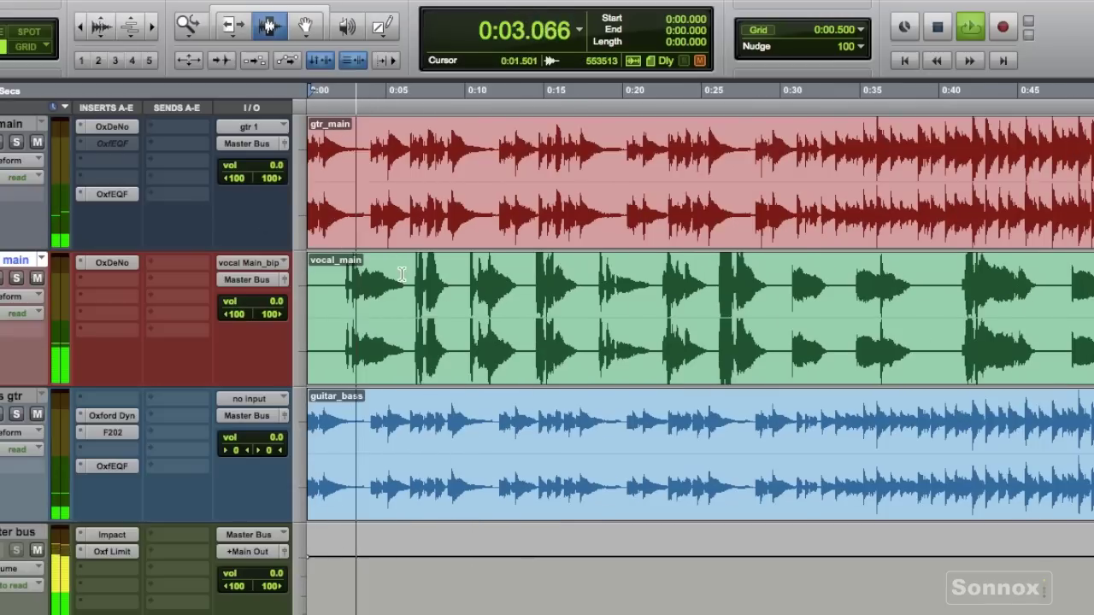
key("super+bracketleft")
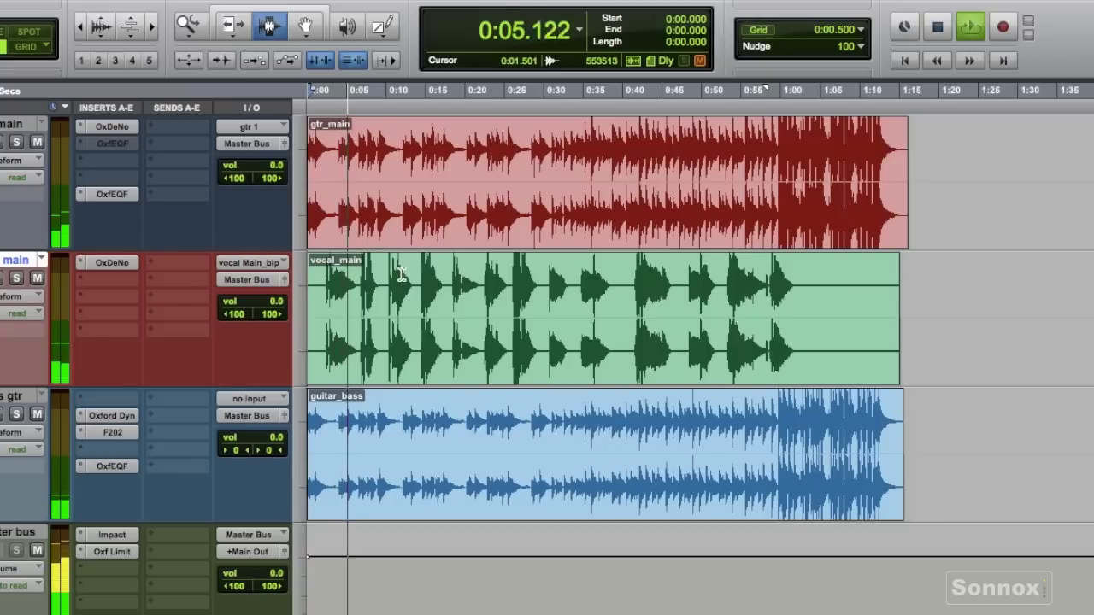